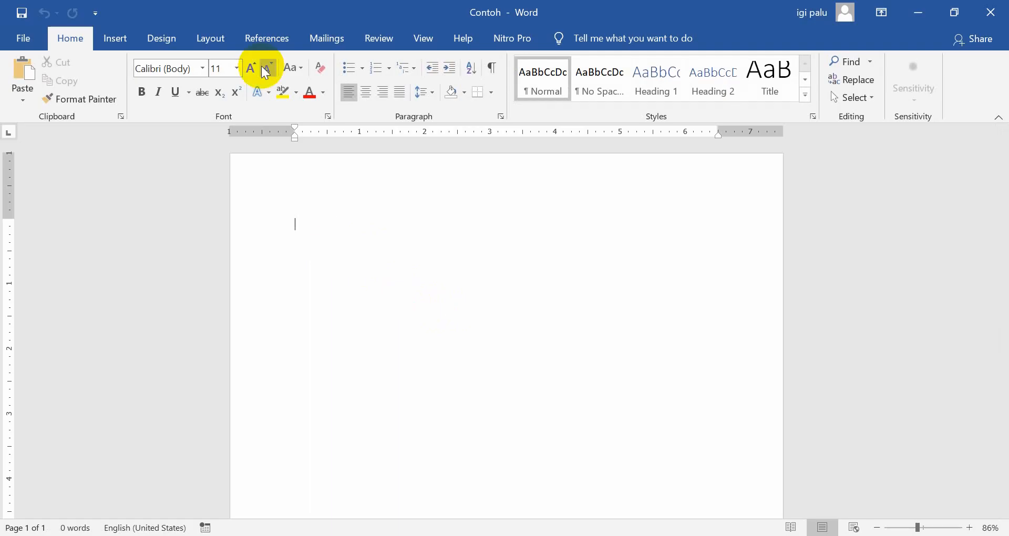
pyautogui.click(114, 41)
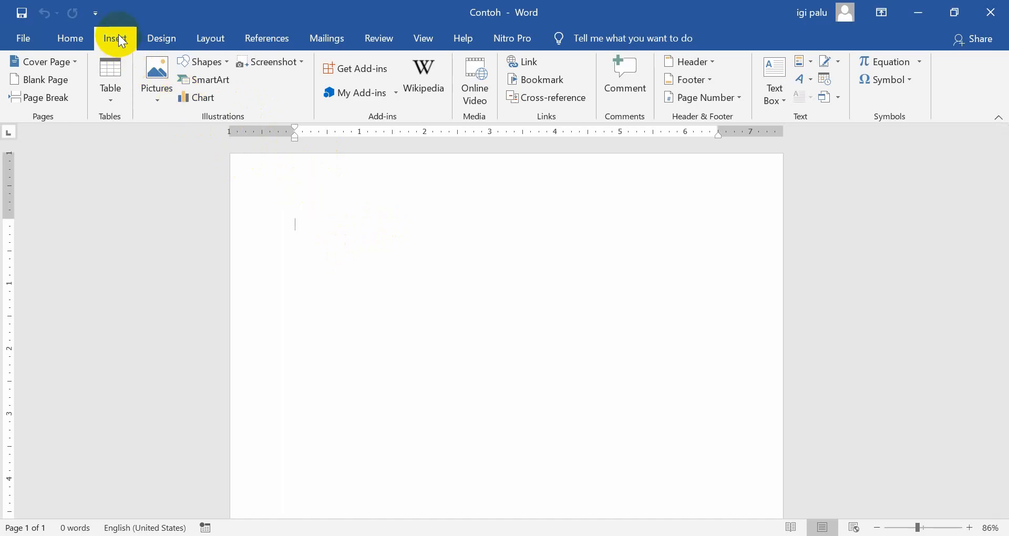
pyautogui.click(156, 96)
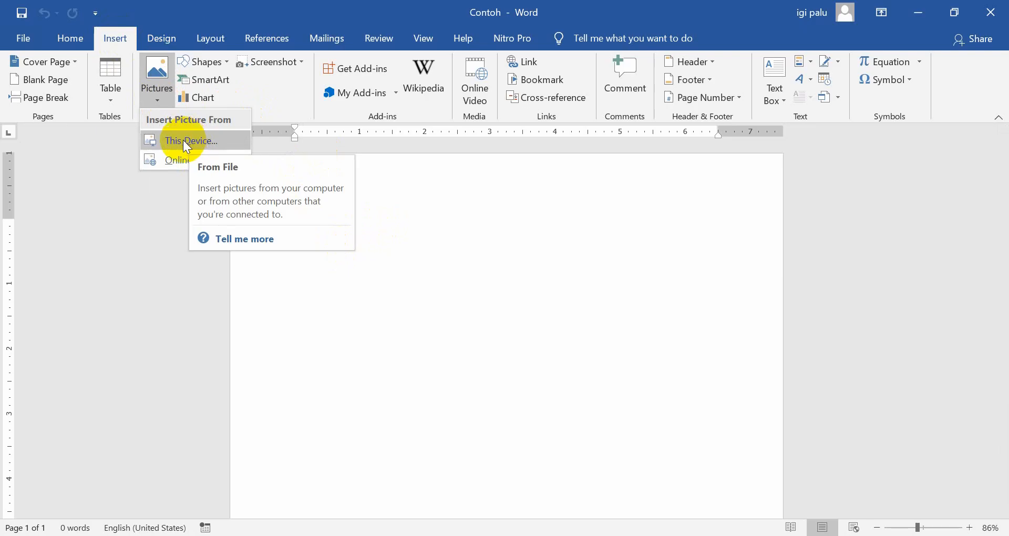
pyautogui.click(184, 140)
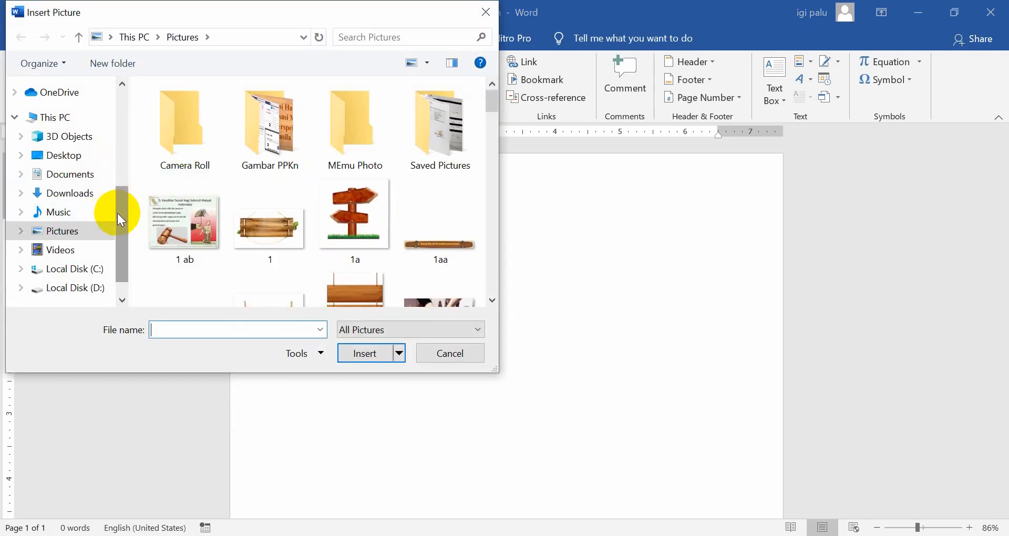
pyautogui.click(58, 194)
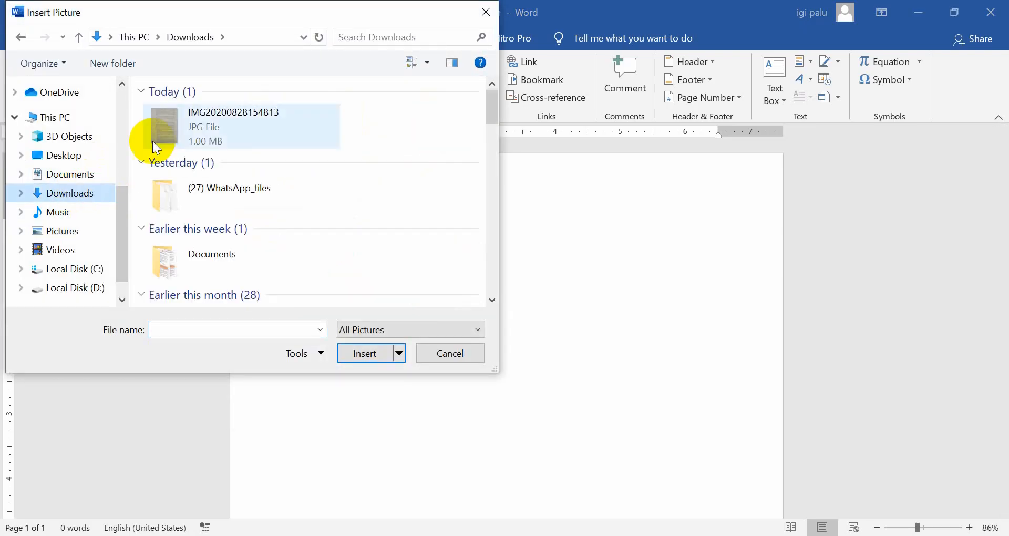
pyautogui.click(235, 111)
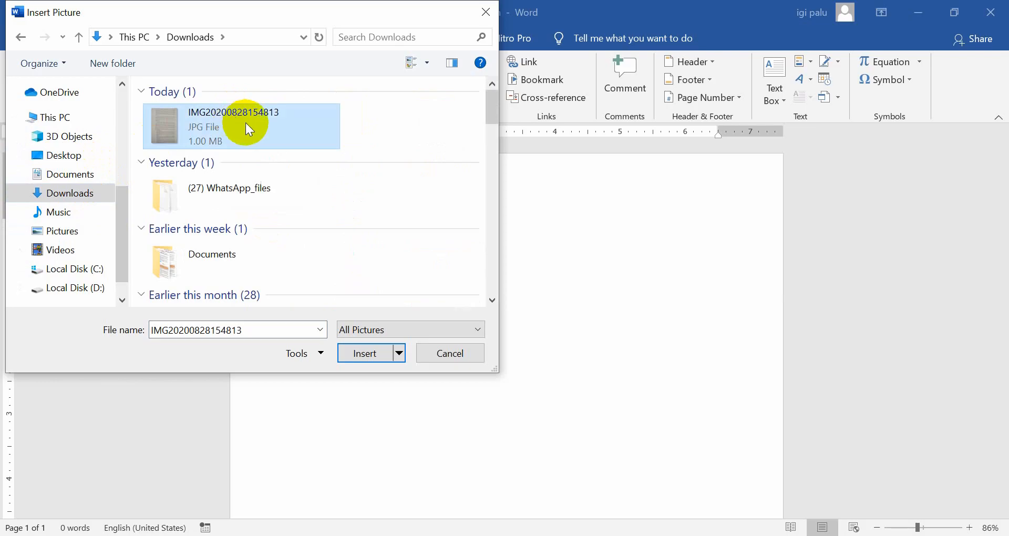
pyautogui.click(371, 357)
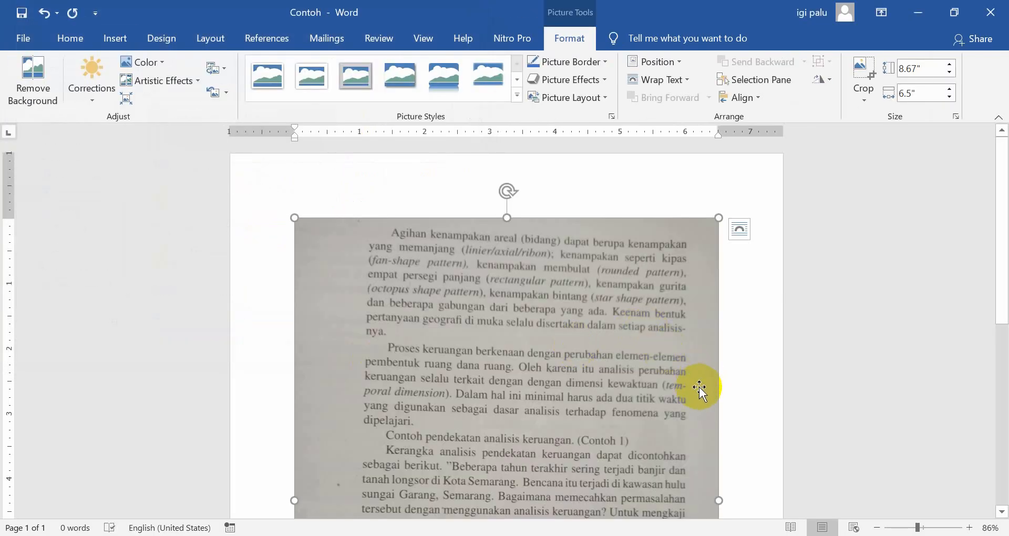
# Look through the inserted photo of the book page from its first paragraph to its last
pyautogui.scroll(-6, 735, 402)
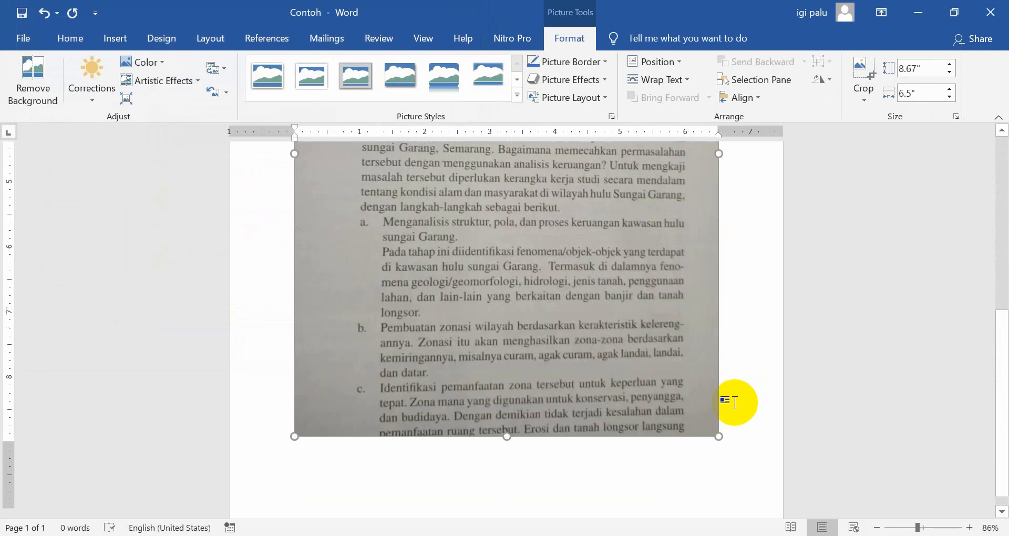
pyautogui.scroll(3, 735, 402)
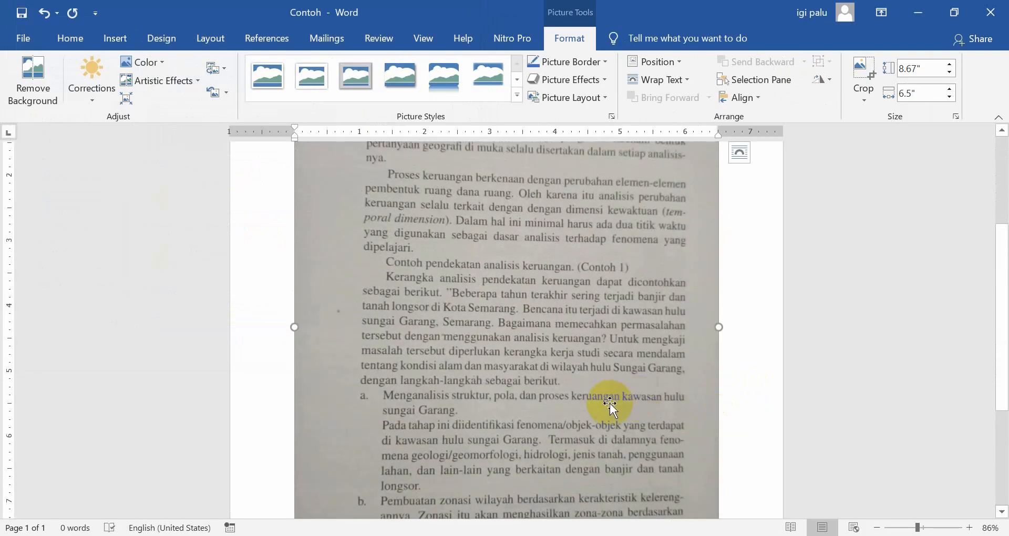
pyautogui.scroll(2, 611, 405)
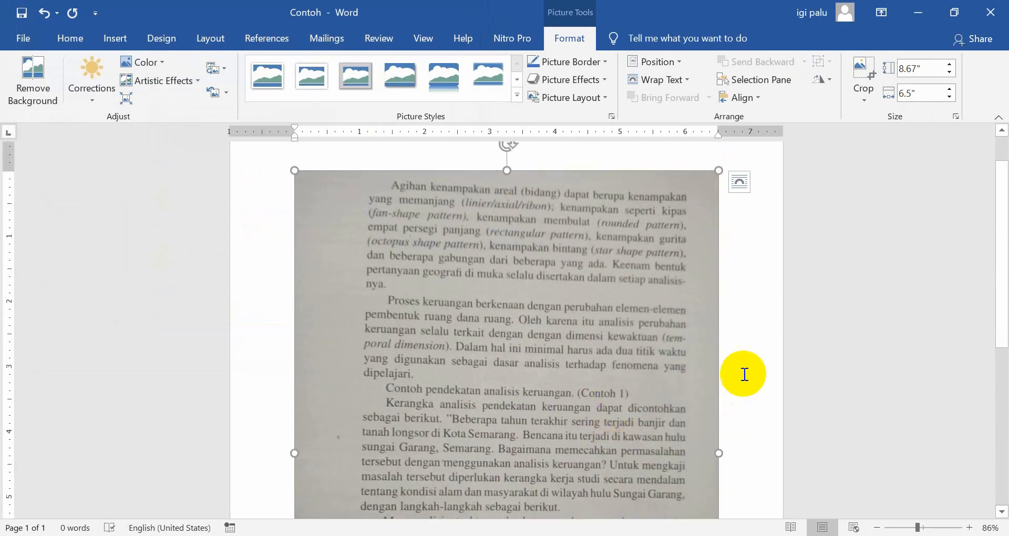
pyautogui.scroll(-2, 708, 383)
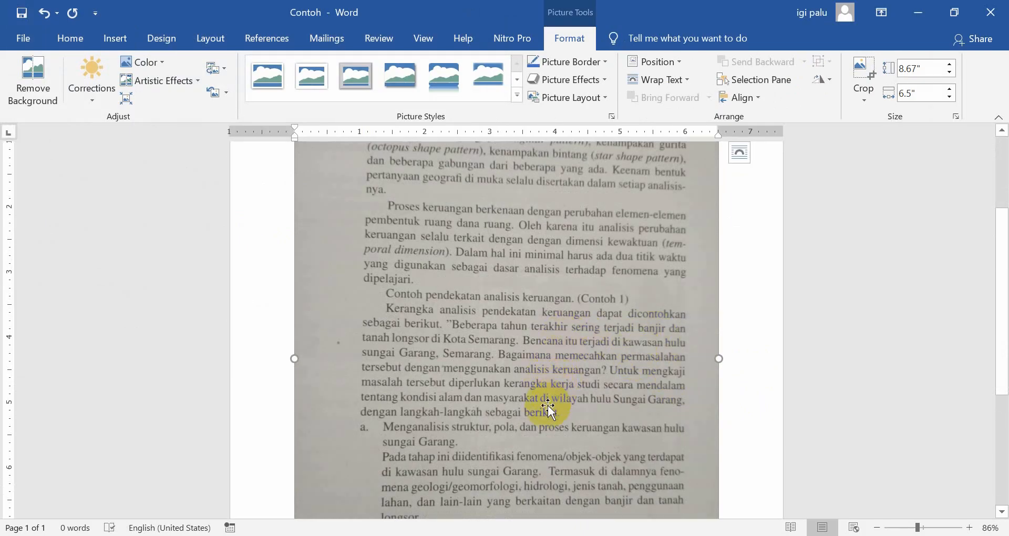
pyautogui.scroll(1, 547, 401)
pyautogui.scroll(1, 536, 352)
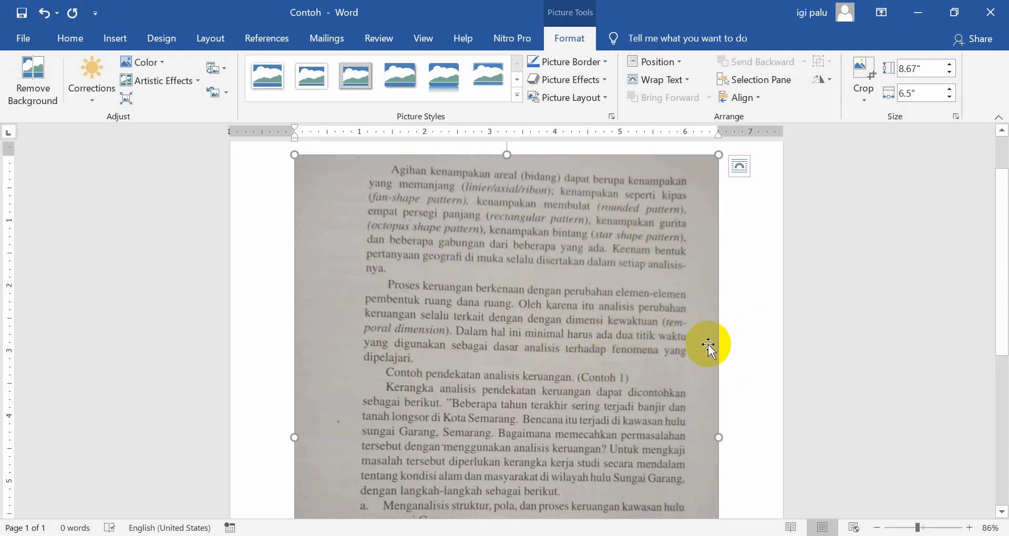
# Save the document as a PDF named "Contoh teks" in the A. CONTOH folder
pyautogui.click(28, 46)
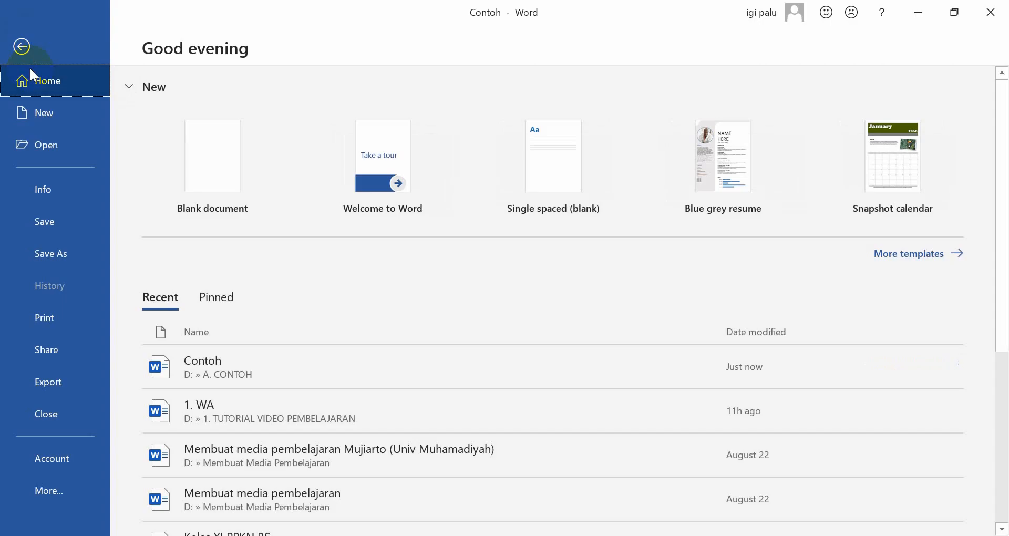
pyautogui.click(51, 257)
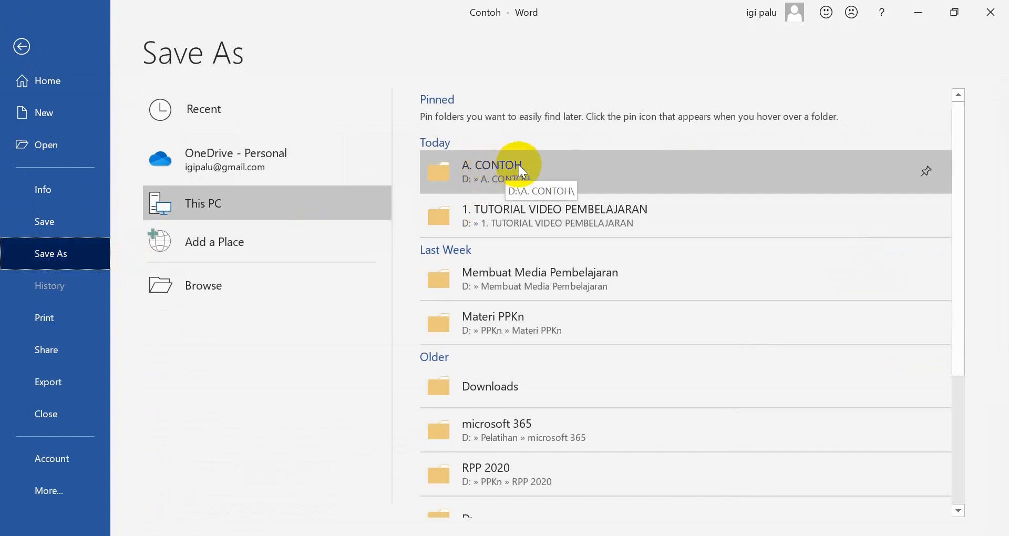
pyautogui.click(537, 168)
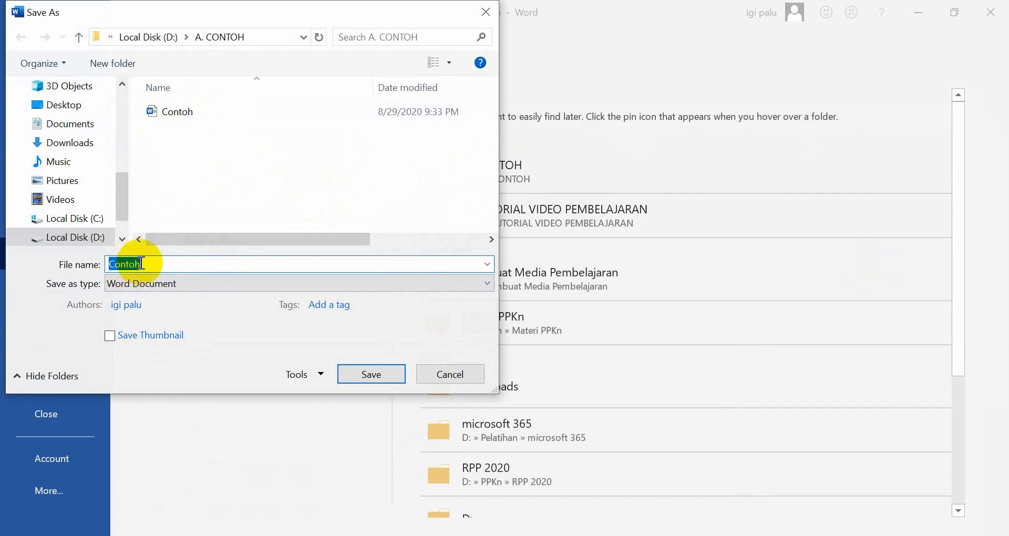
pyautogui.click(108, 264)
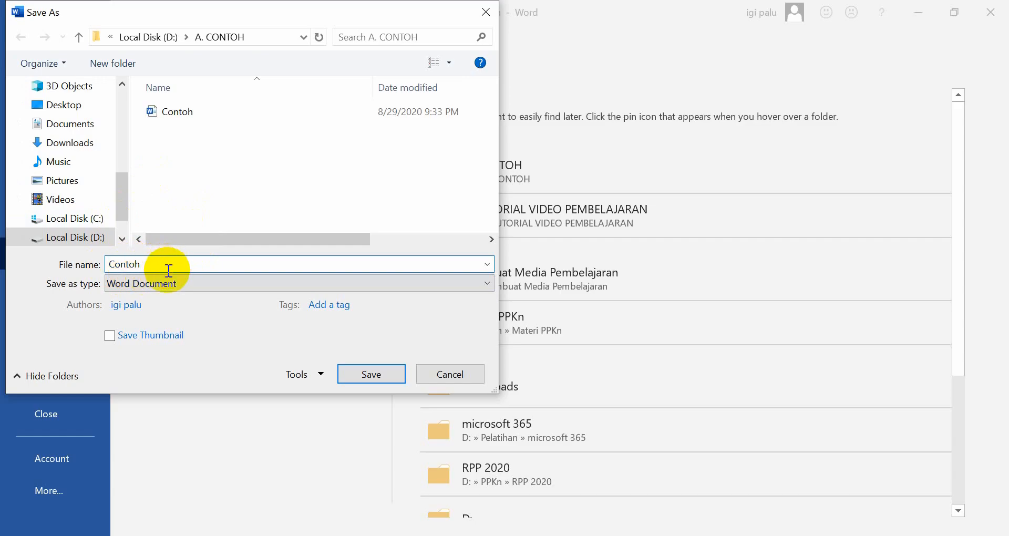
pyautogui.write('teks')
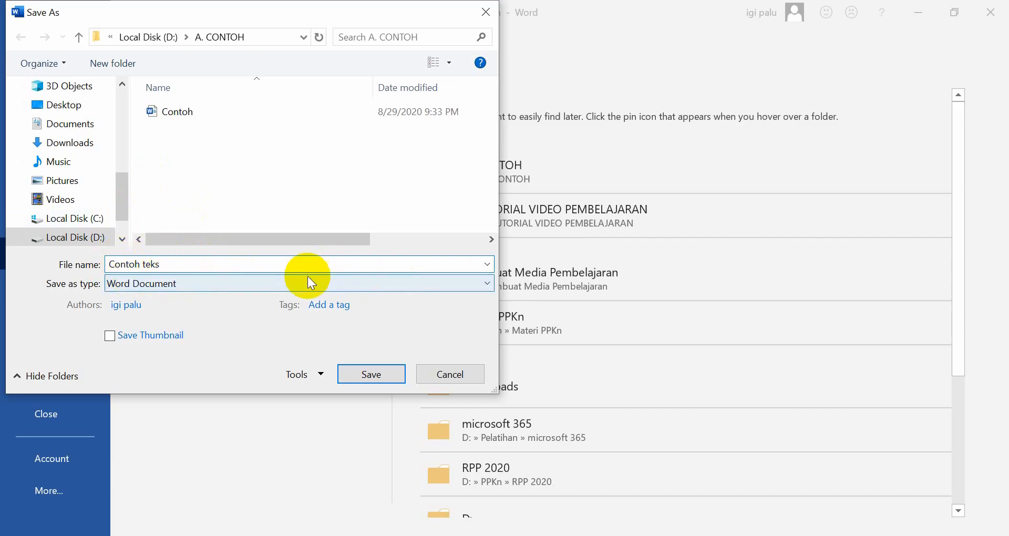
pyautogui.click(466, 281)
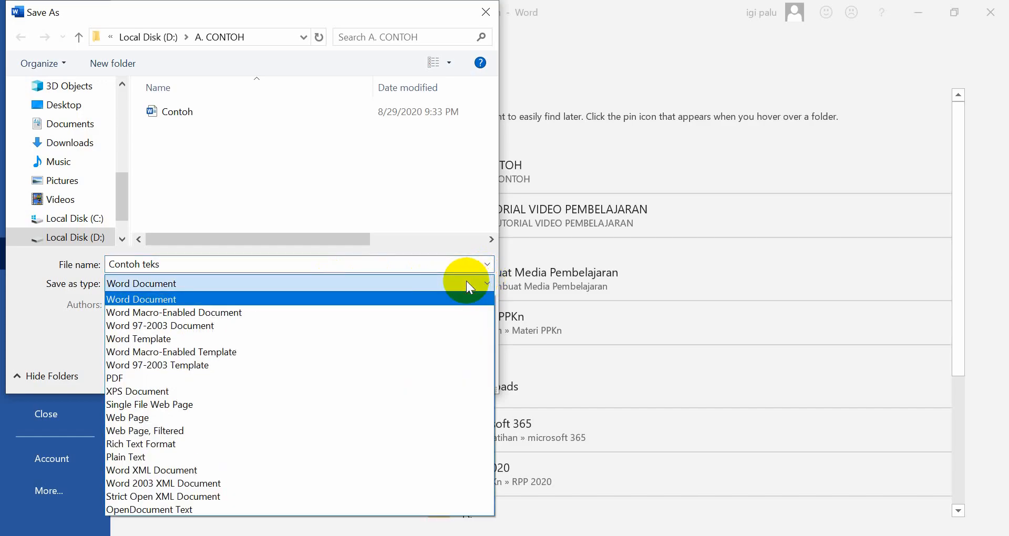
pyautogui.click(172, 378)
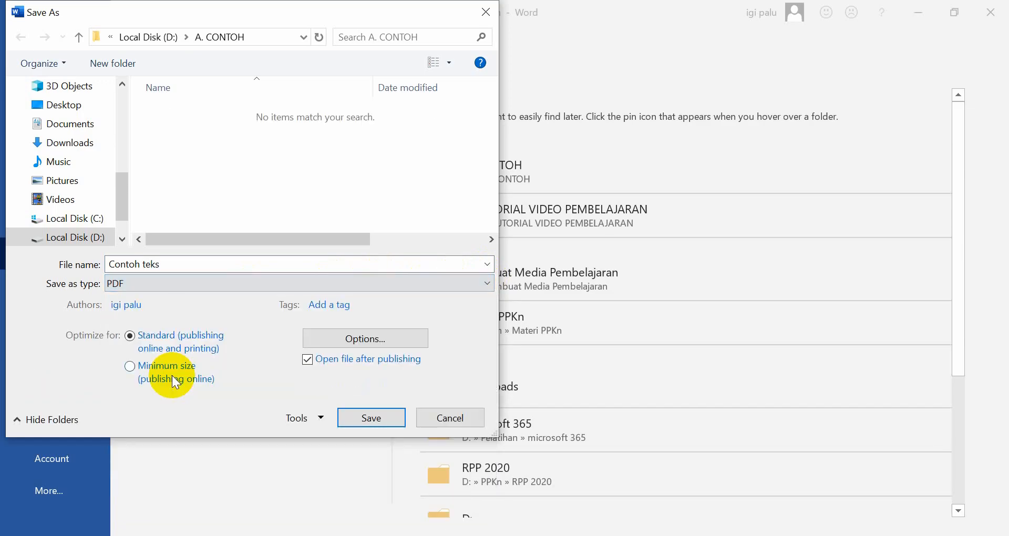
pyautogui.click(364, 418)
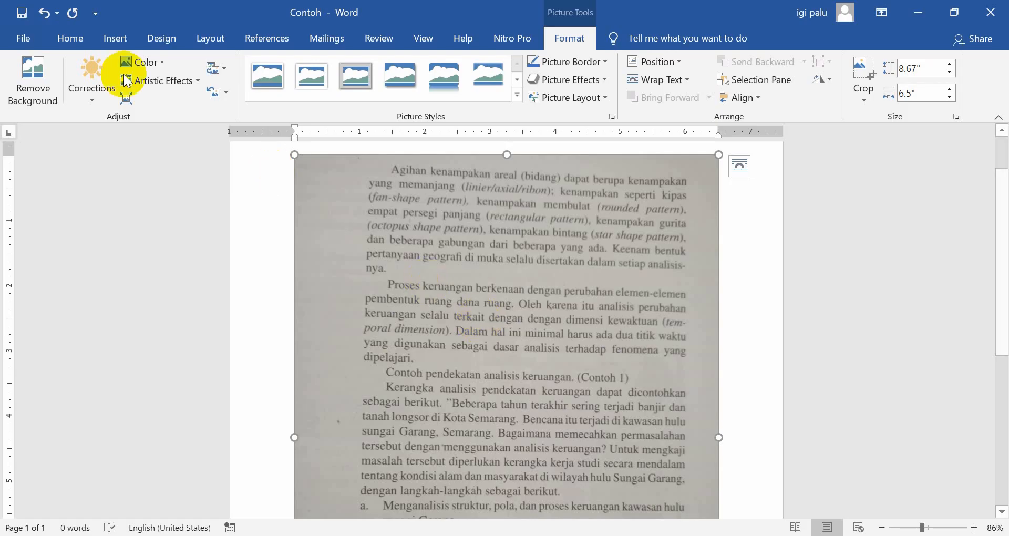
# Open the PDF "Contoh teks" from the A. CONTOH folder and accept its conversion to an editable document
pyautogui.click(22, 39)
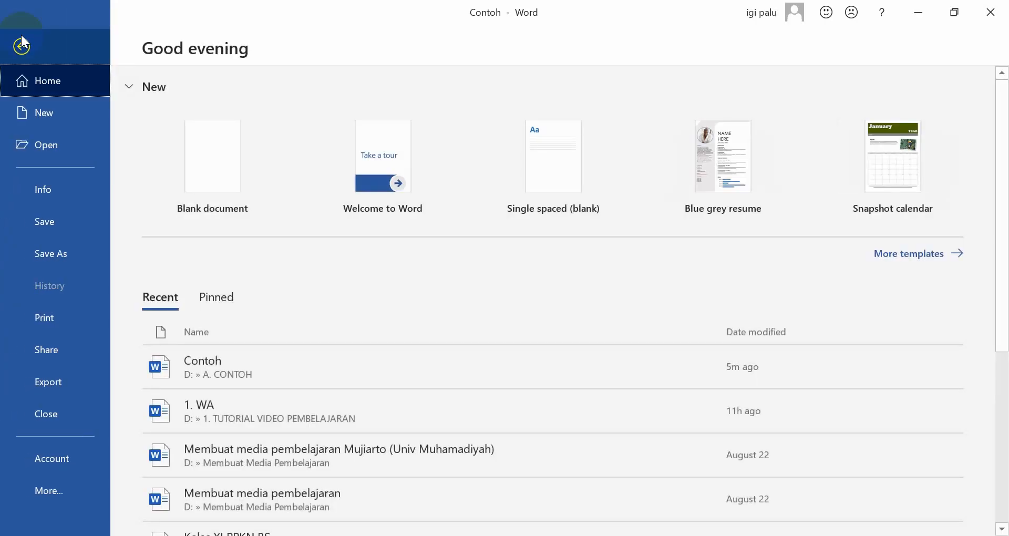
pyautogui.click(55, 143)
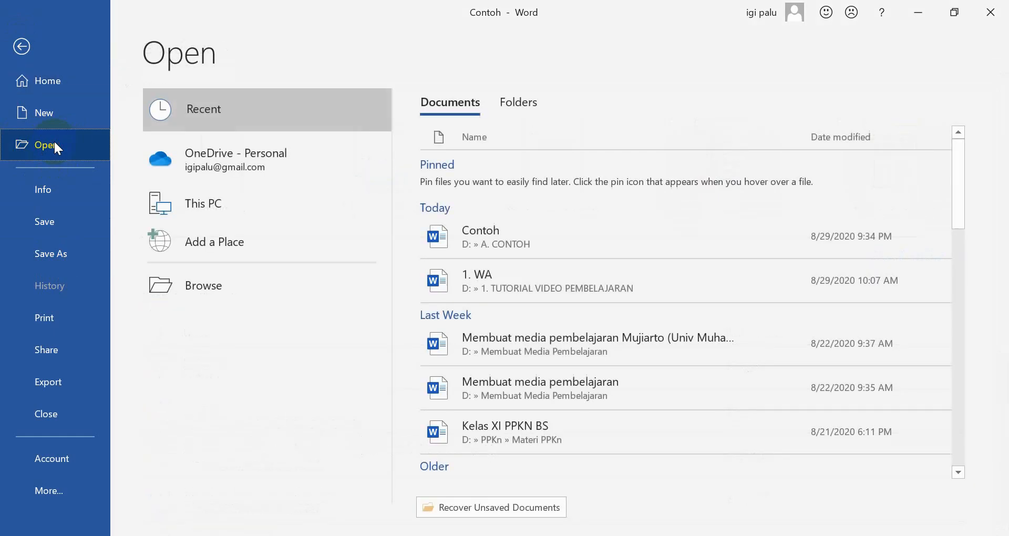
pyautogui.click(209, 285)
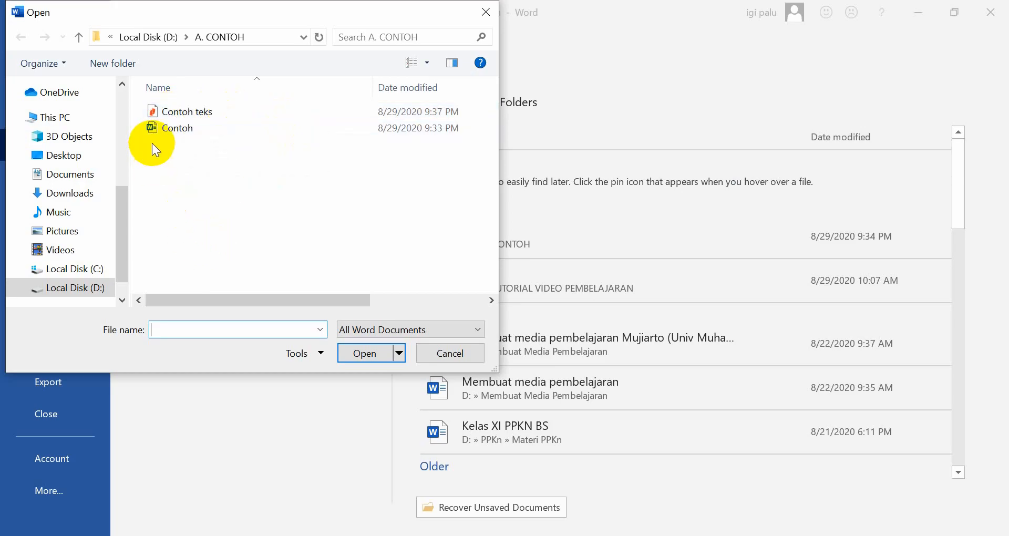
pyautogui.click(196, 113)
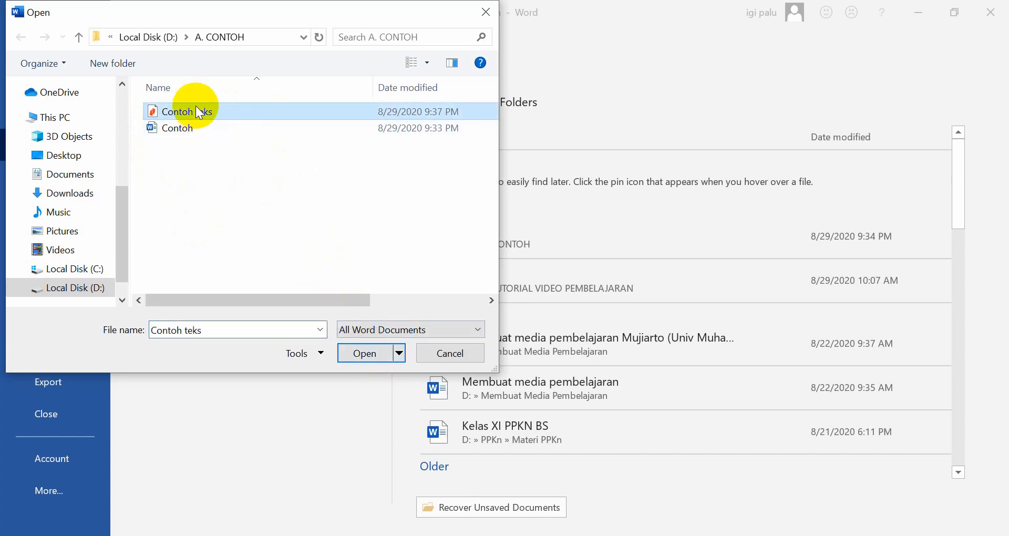
pyautogui.click(365, 353)
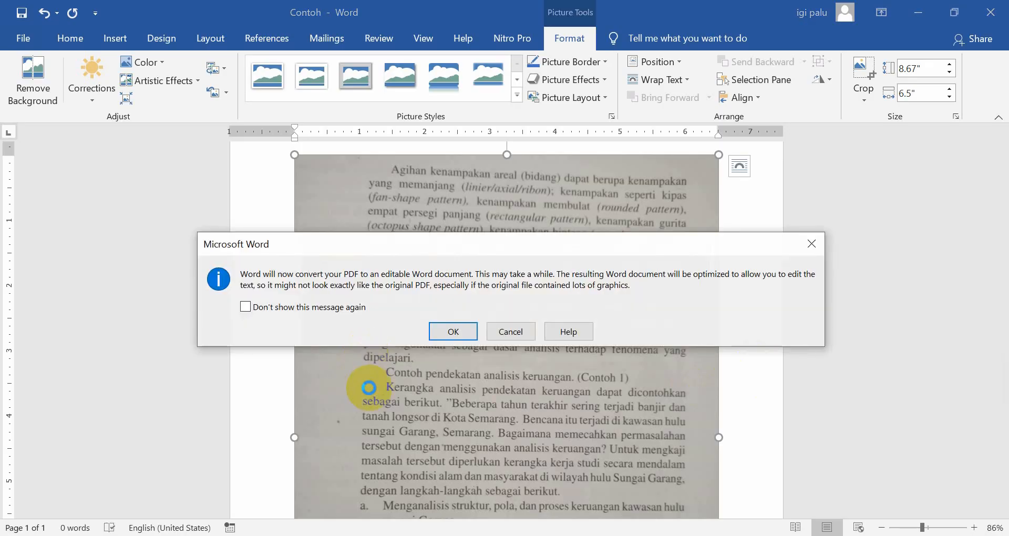
pyautogui.click(459, 331)
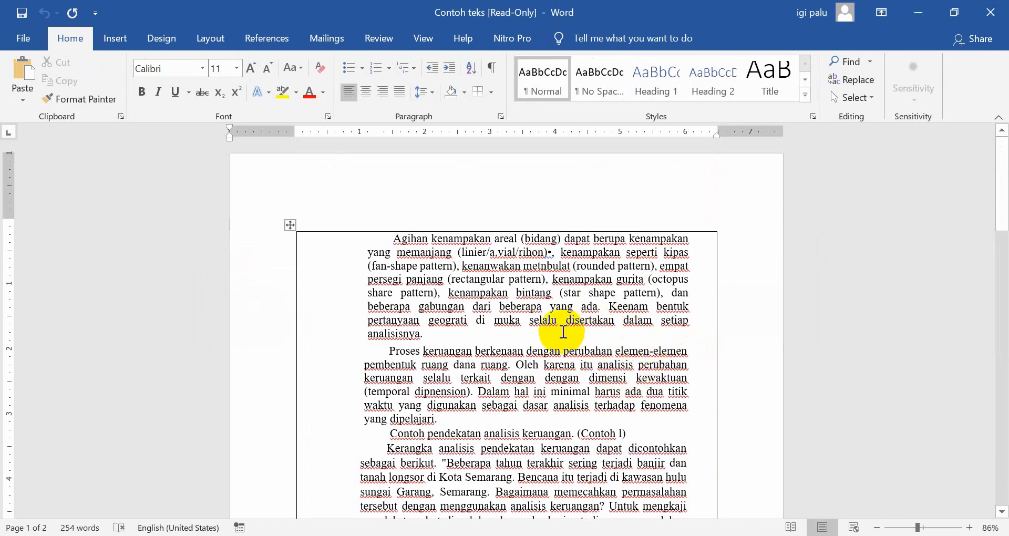
# Replace "(Contoh l)" at the end of the line "Contoh pendekatan analisis keruangan." with "(Contoh)"
pyautogui.scroll(-6, 563, 332)
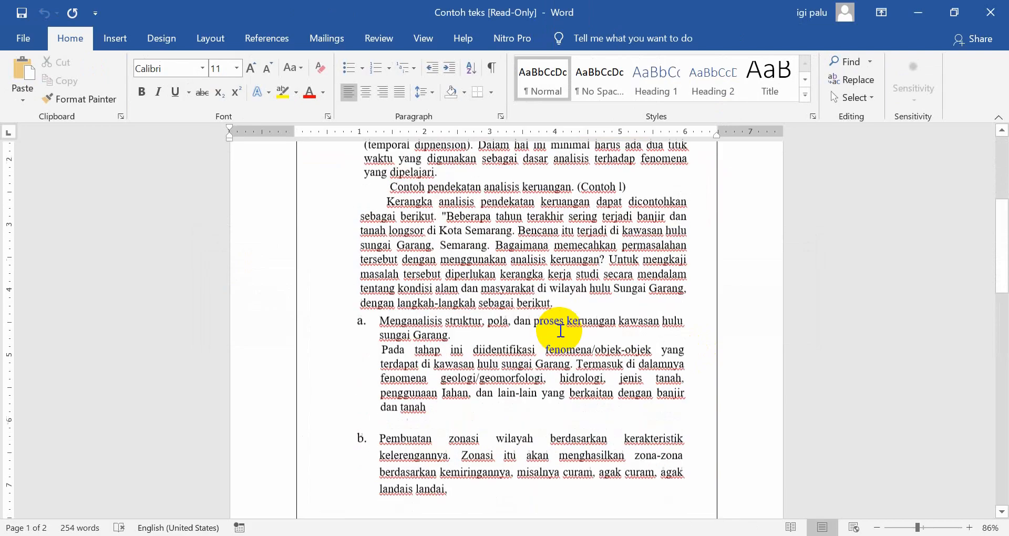
pyautogui.scroll(4, 560, 332)
pyautogui.scroll(-1, 641, 329)
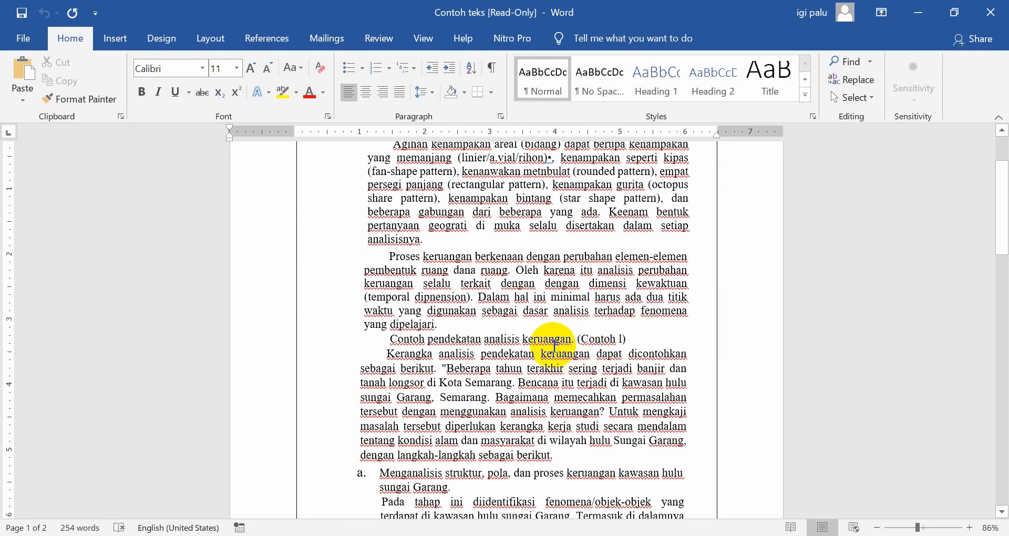
pyautogui.click(638, 339)
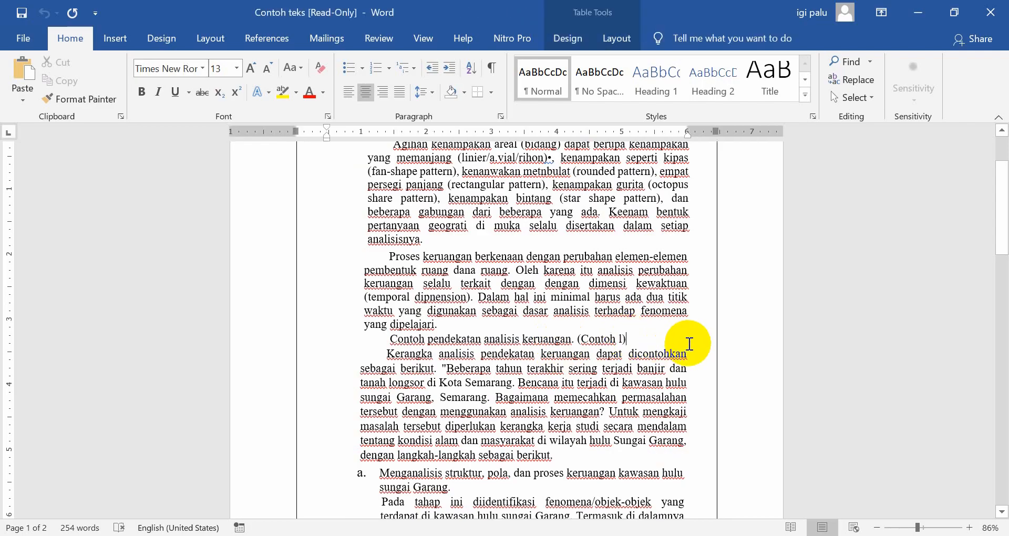
pyautogui.press('BackSpace')
pyautogui.press('BackSpace')
pyautogui.press('BackSpace')
pyautogui.press('BackSpace')
pyautogui.press('BackSpace')
pyautogui.press('BackSpace')
pyautogui.press('BackSpace')
pyautogui.press('BackSpace')
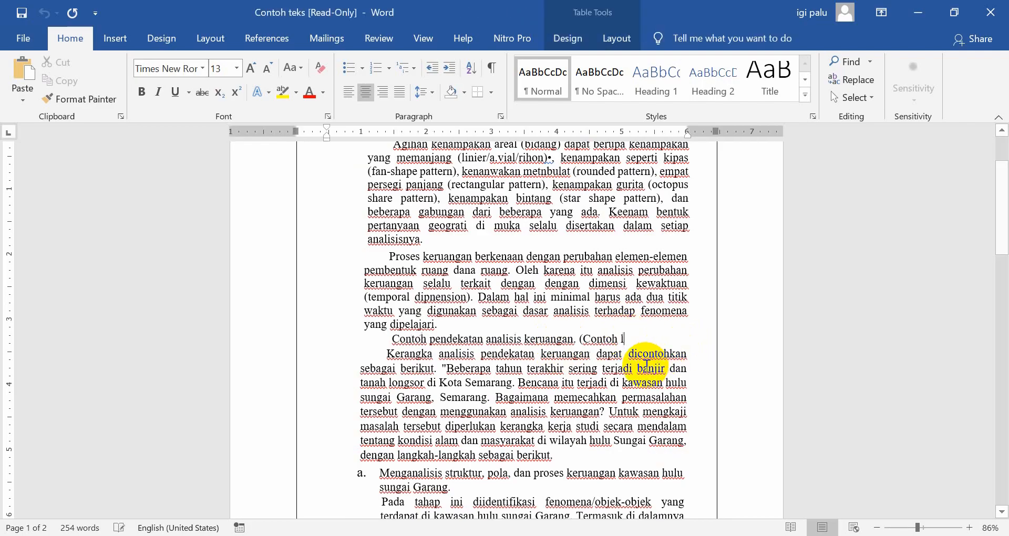
pyautogui.press('BackSpace')
pyautogui.press('BackSpace')
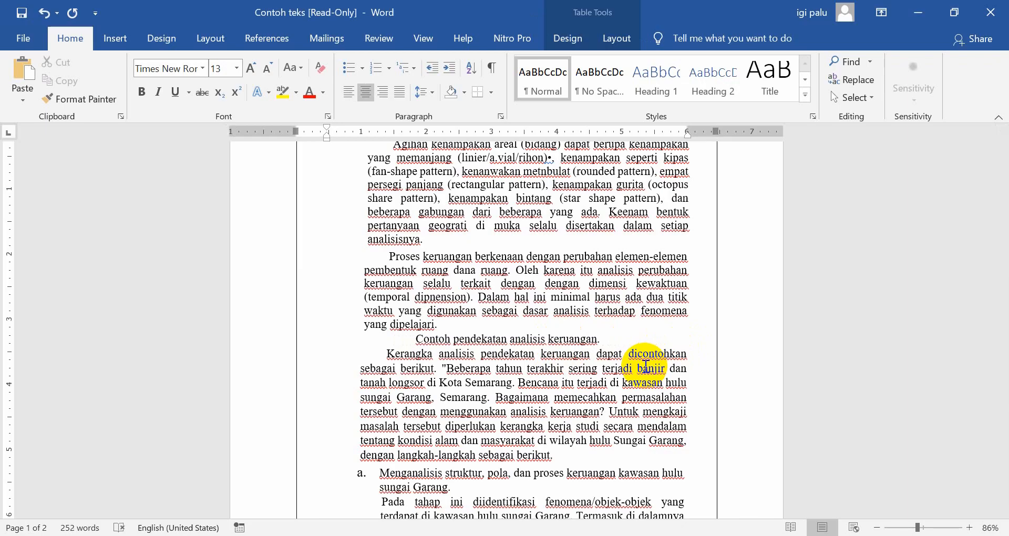
pyautogui.write('(Contoh')
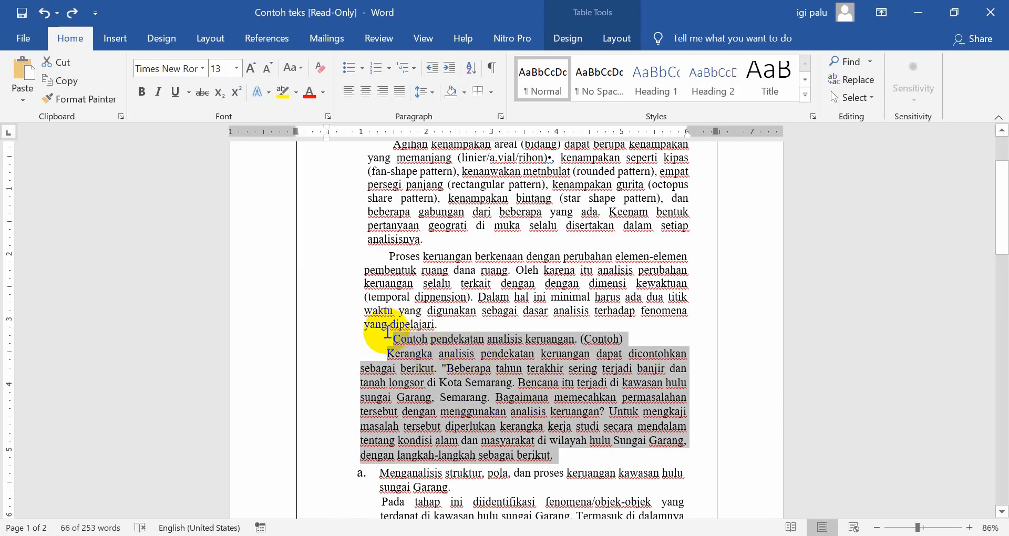
# Cut the "Contoh pendekatan analisis keruangan" line with the "Kerangka analisis" paragraph below it and paste them back in place
pyautogui.click(393, 339)
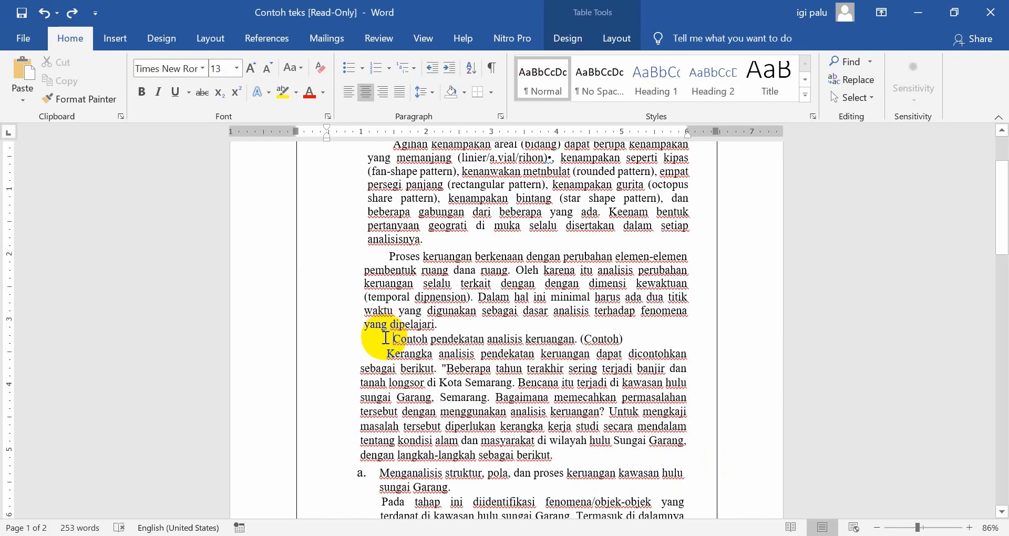
pyautogui.moveTo(394, 339); pyautogui.dragTo(581, 457)
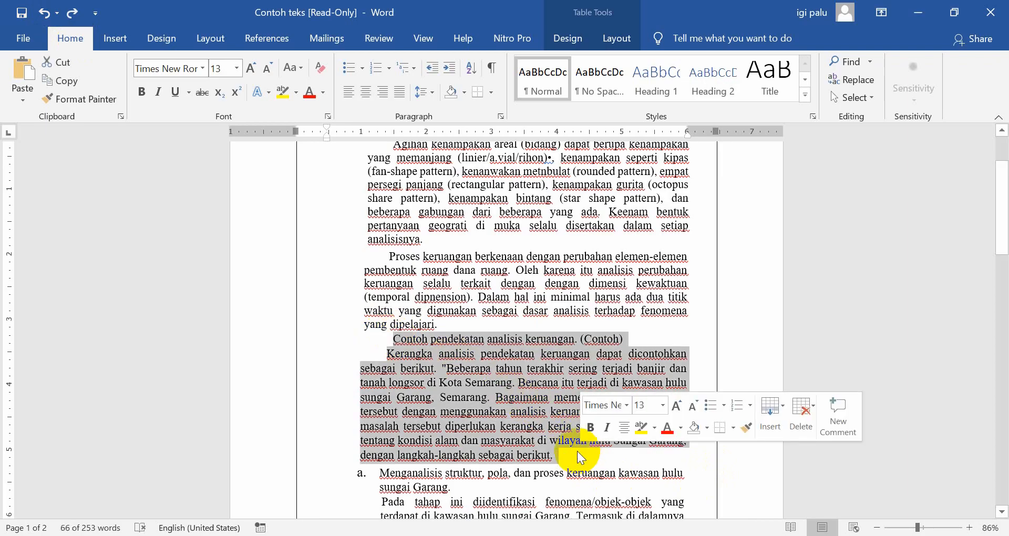
pyautogui.hotkey('ctrl', 'x')
pyautogui.hotkey('ctrl', 'v')
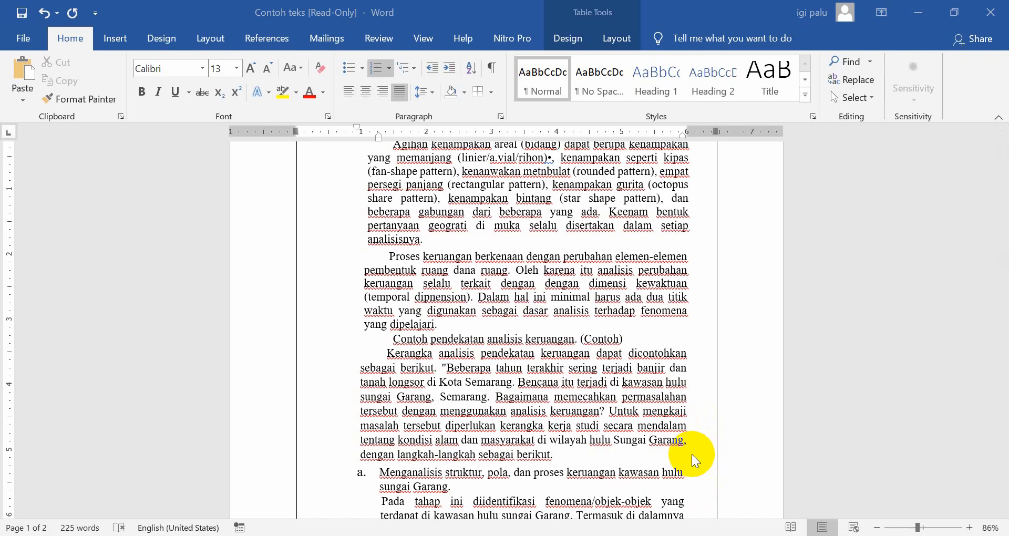